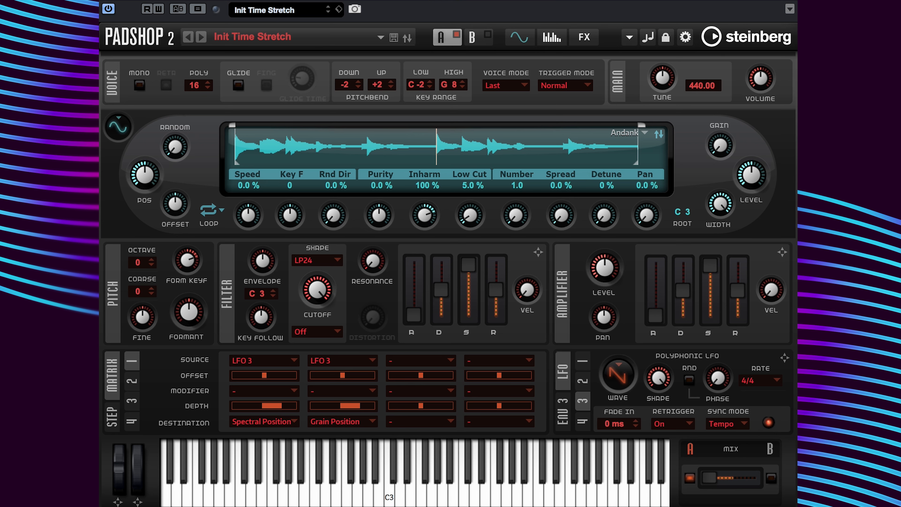
Switch the oscillator to granular and back to spectral, and open the clearing options of the second modulation slot.
click(118, 126)
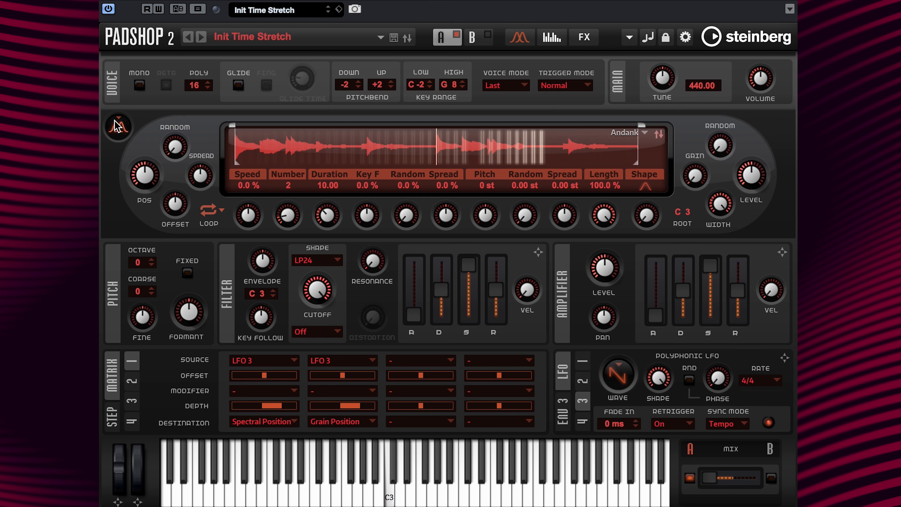
click(118, 126)
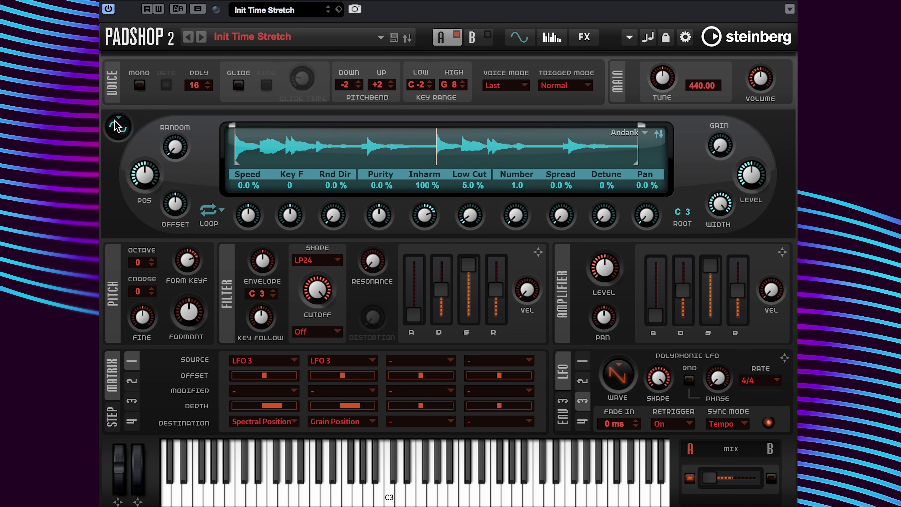
right_click(333, 357)
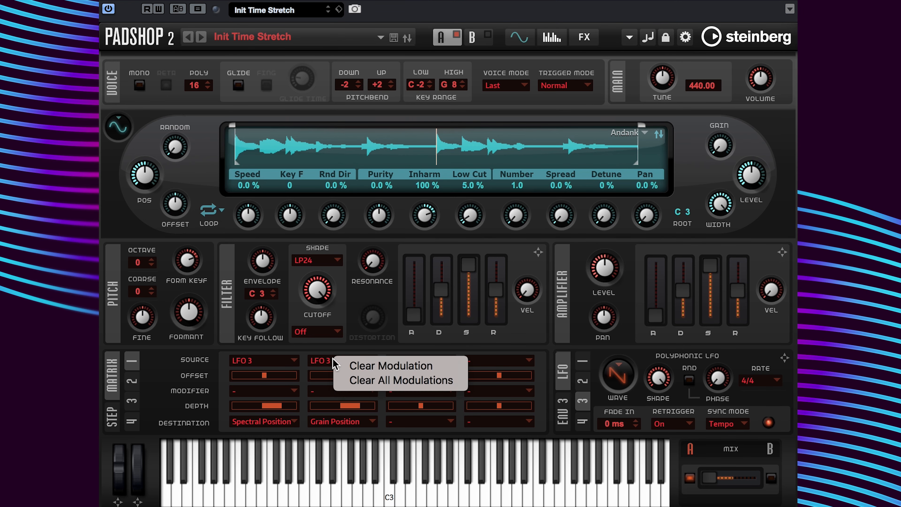
click(347, 367)
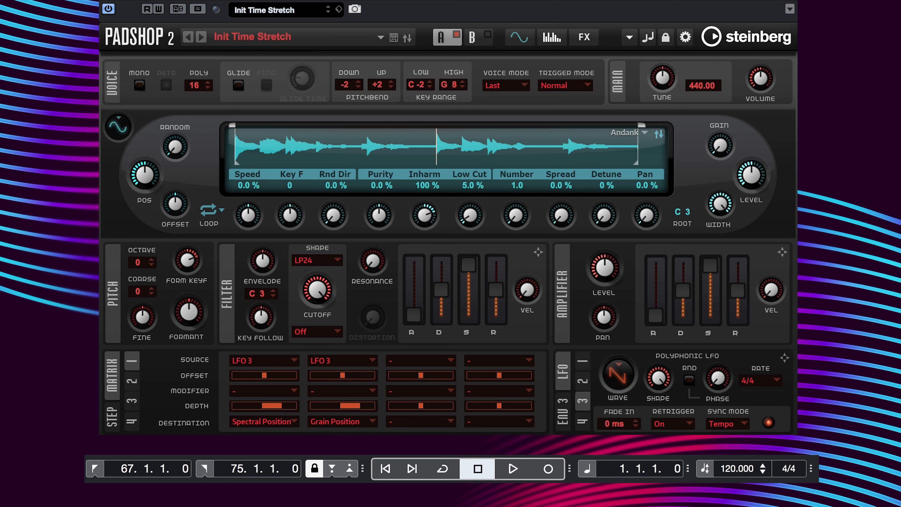
Set the project tempo to 100 BPM.
double_click(733, 469)
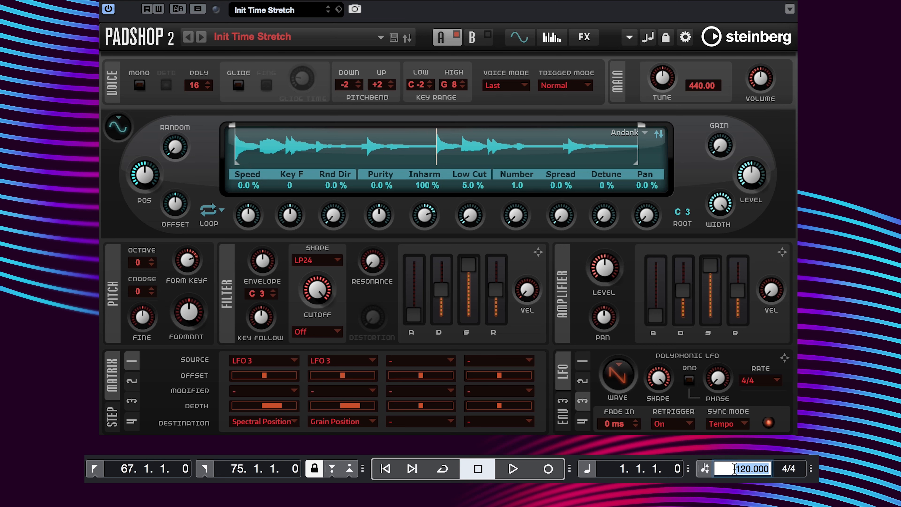
text(100)
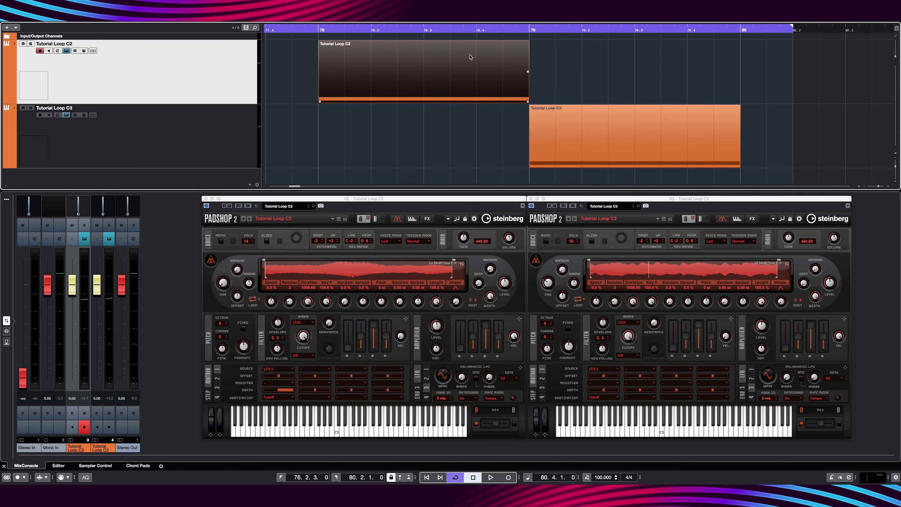
Set the locators to the Tutorial Loop C2 clip and to the Tutorial Loop C3 clip for audio export.
key(p)
click(568, 122)
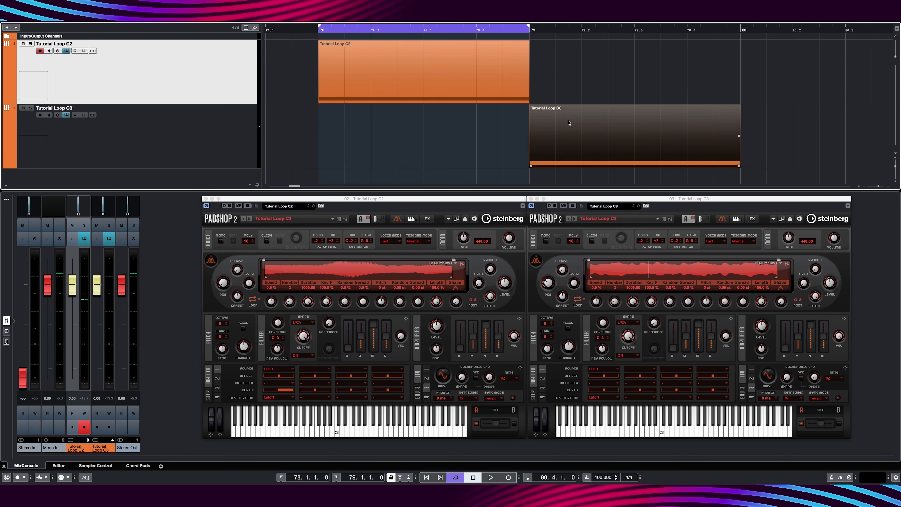
key(p)
key(ctrl+shift+e)
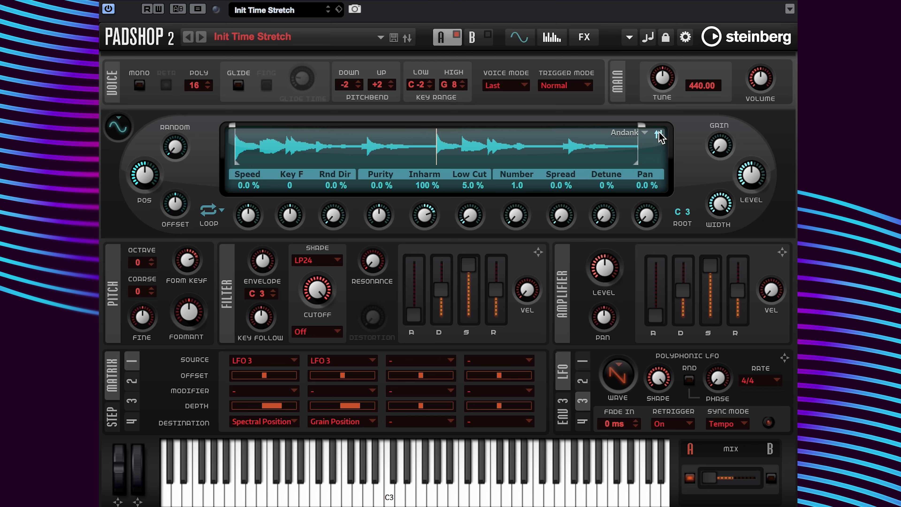
Load Loop Mangler C2.wav into the spectral oscillator and set its root key to C2.
click(659, 132)
click(670, 150)
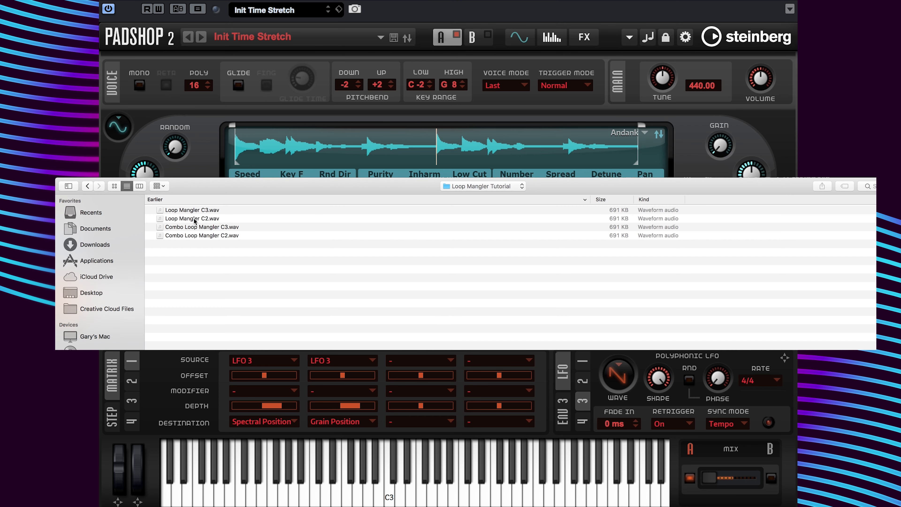
double_click(194, 219)
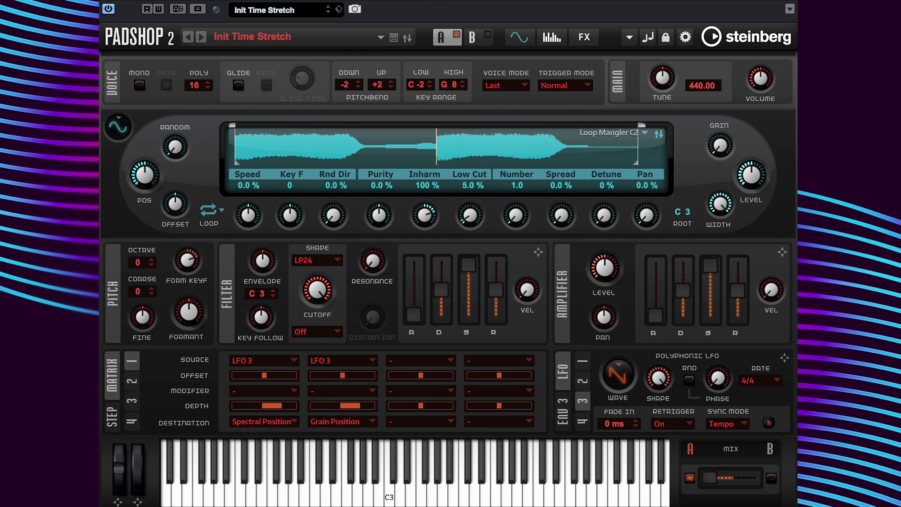
double_click(681, 212)
text(c2)
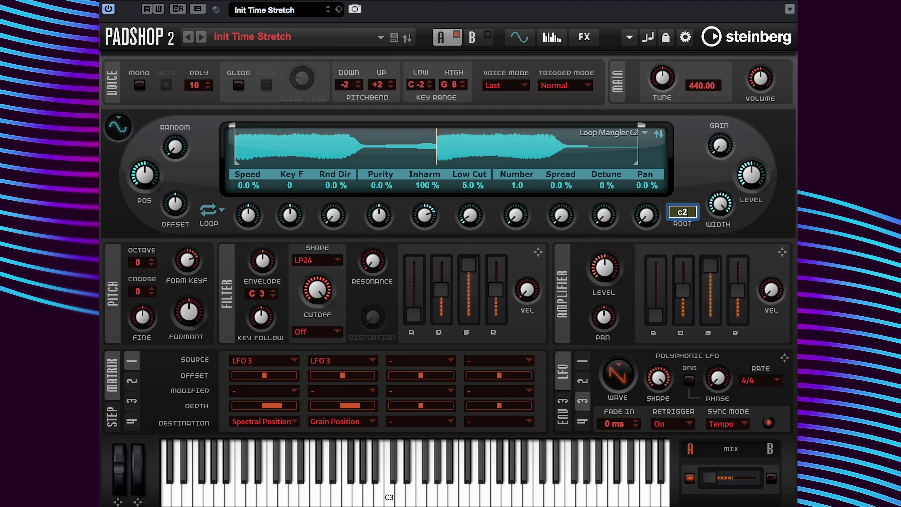
key(Return)
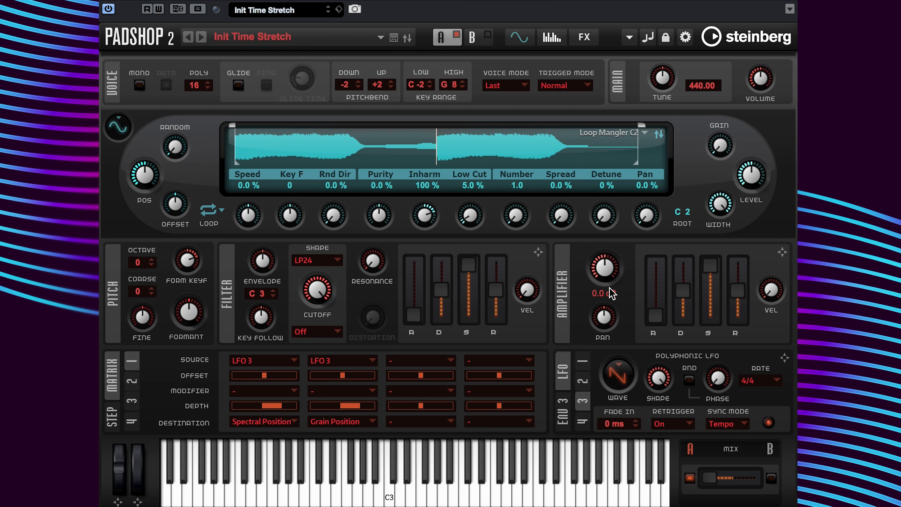
Set the amplifier level to 6 dB.
double_click(605, 293)
text(6)
key(Return)
Try LFO 3 shape values of 0 % and 50 %, and restore the shape to 100 %.
mouse_move(652, 370)
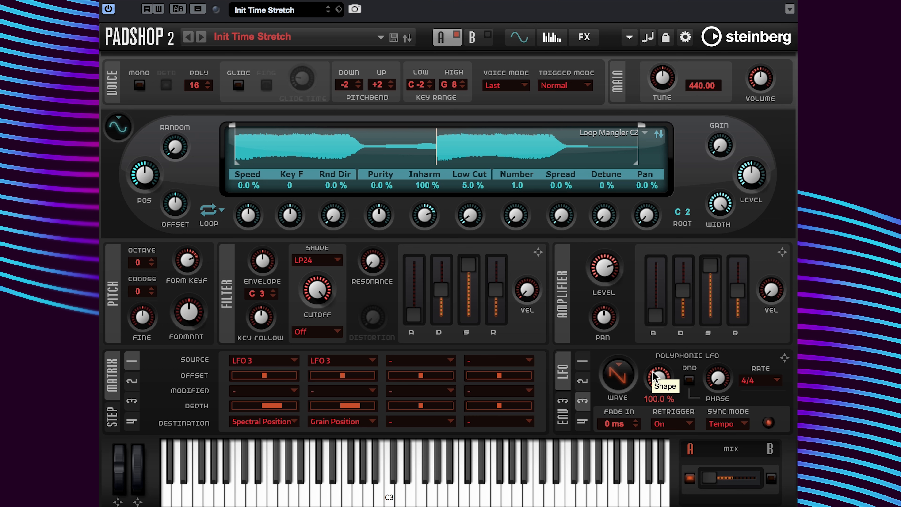
click(652, 395)
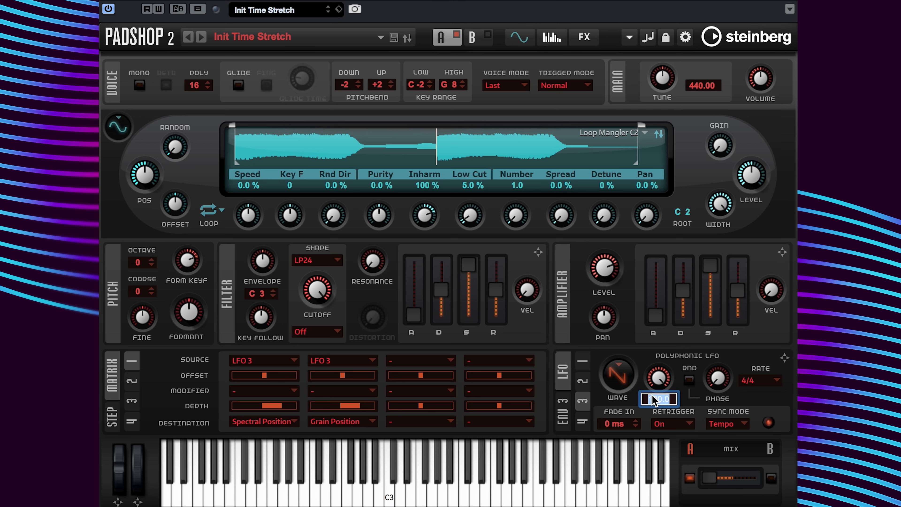
text(0)
key(Return)
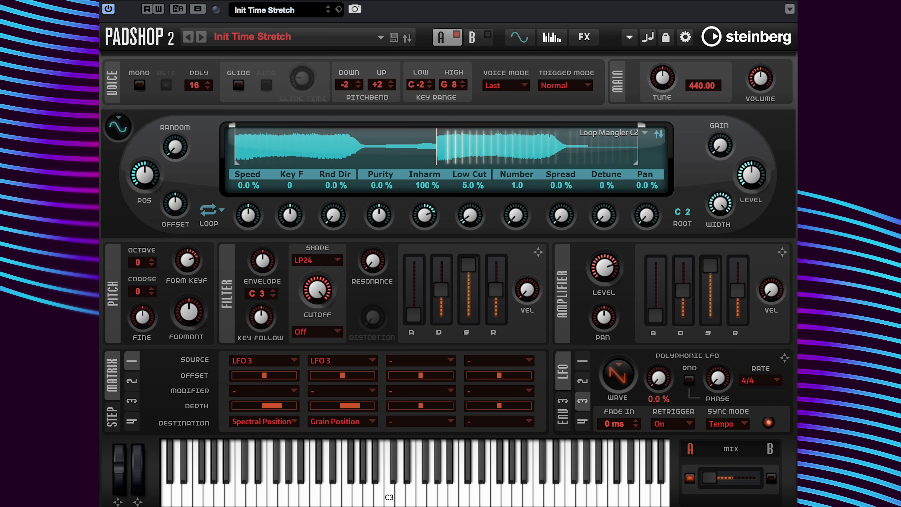
double_click(653, 398)
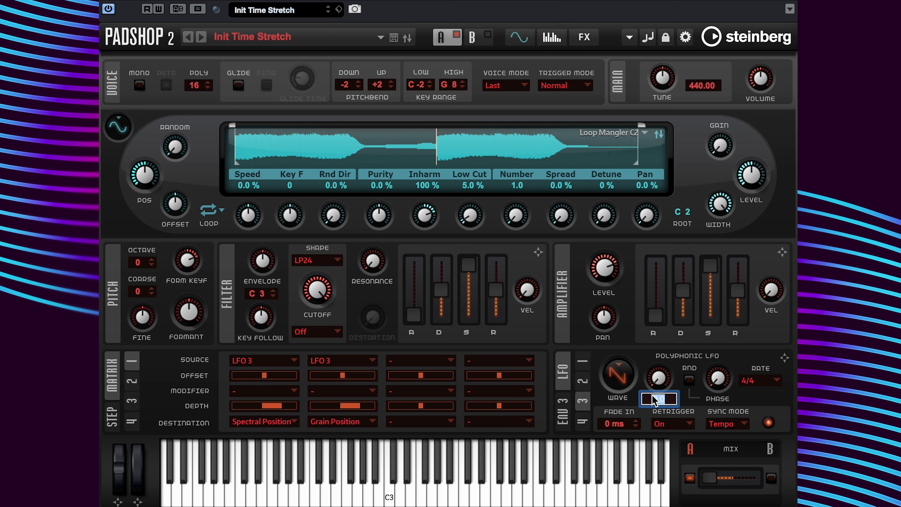
text(50)
key(Return)
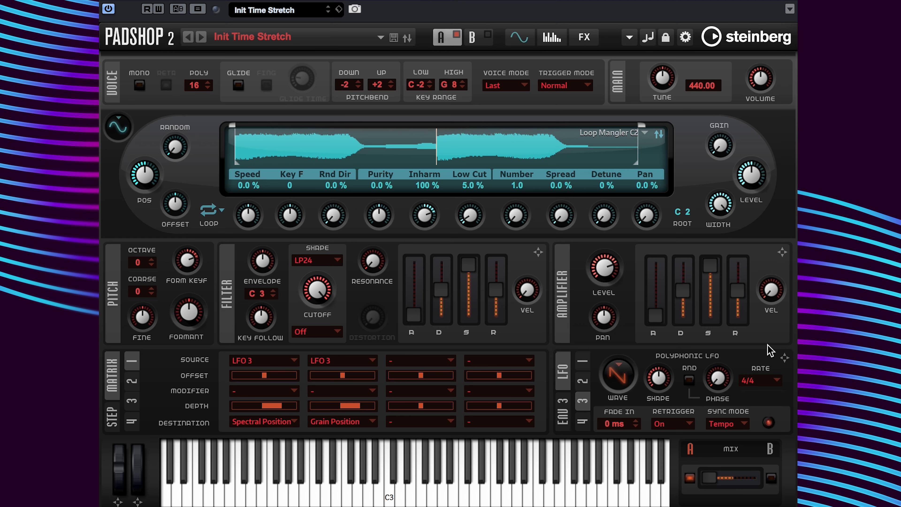
double_click(654, 399)
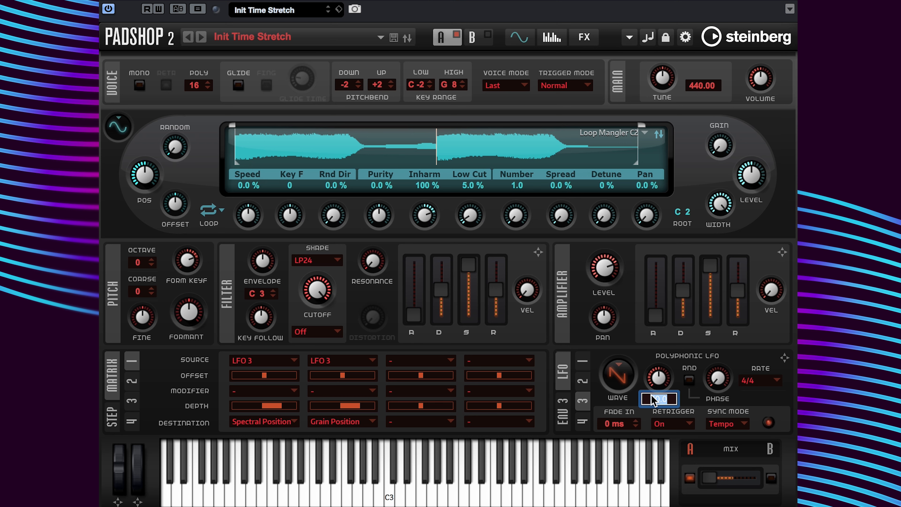
text(100)
key(Return)
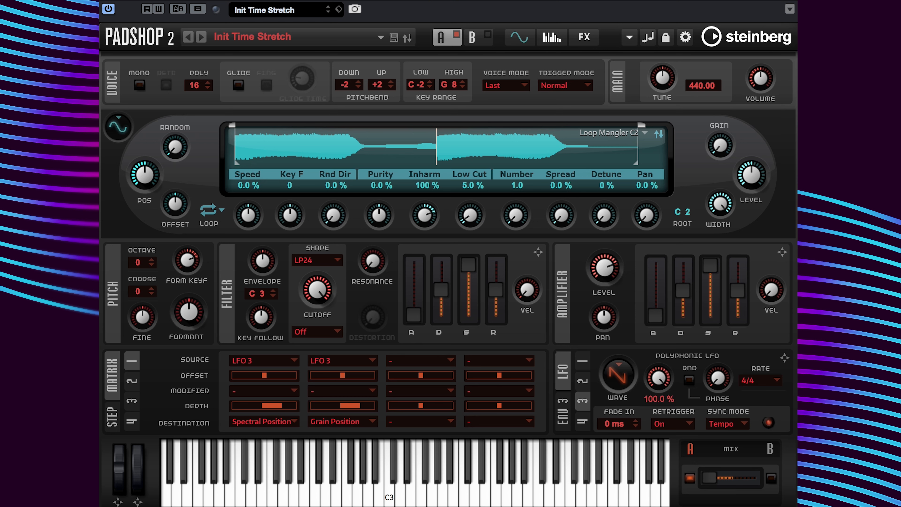
Try LFO 3 rates of 8/4 and 1/2, and restore the rate to 4/4.
click(775, 381)
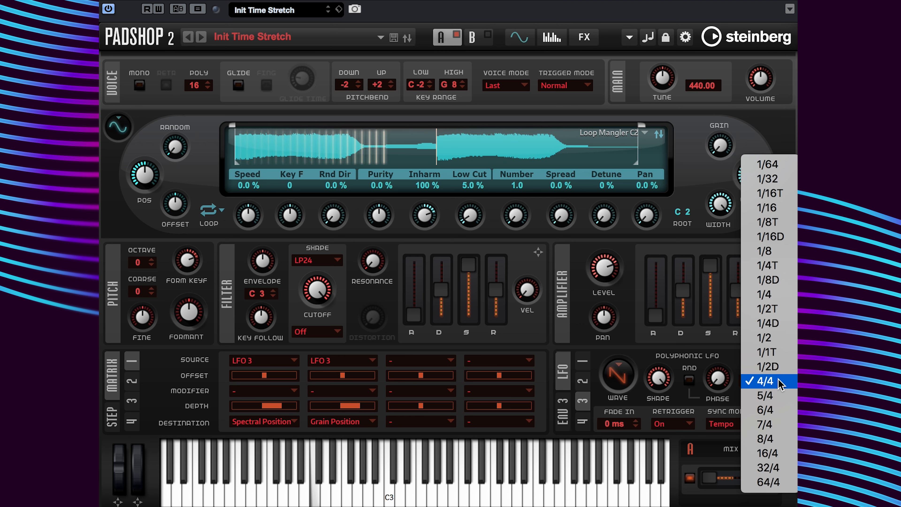
click(777, 437)
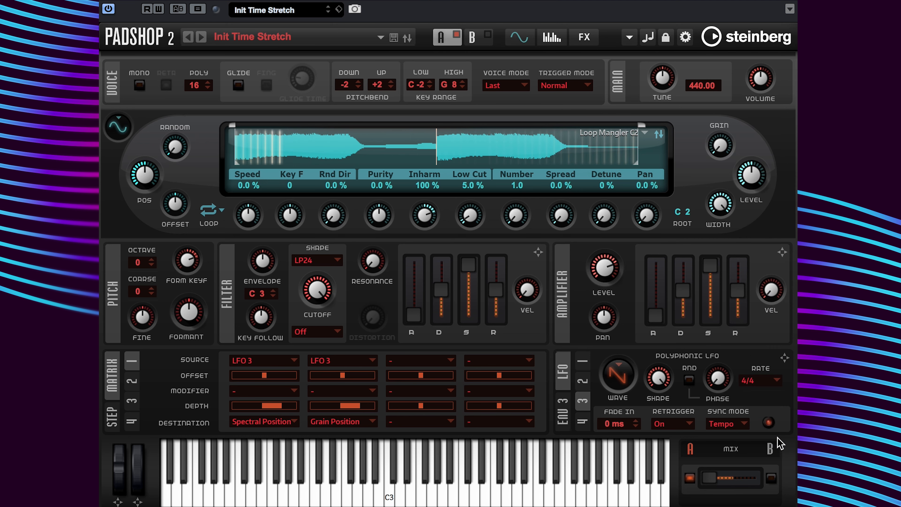
click(776, 382)
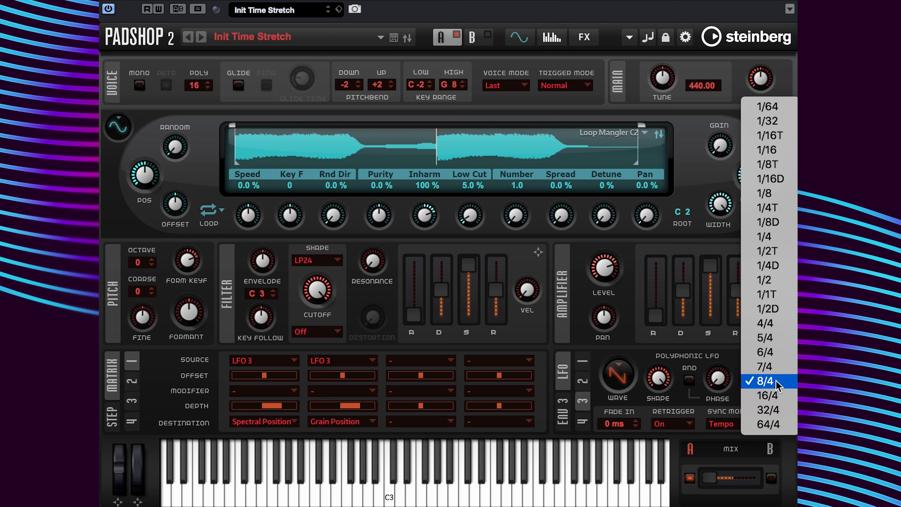
click(770, 281)
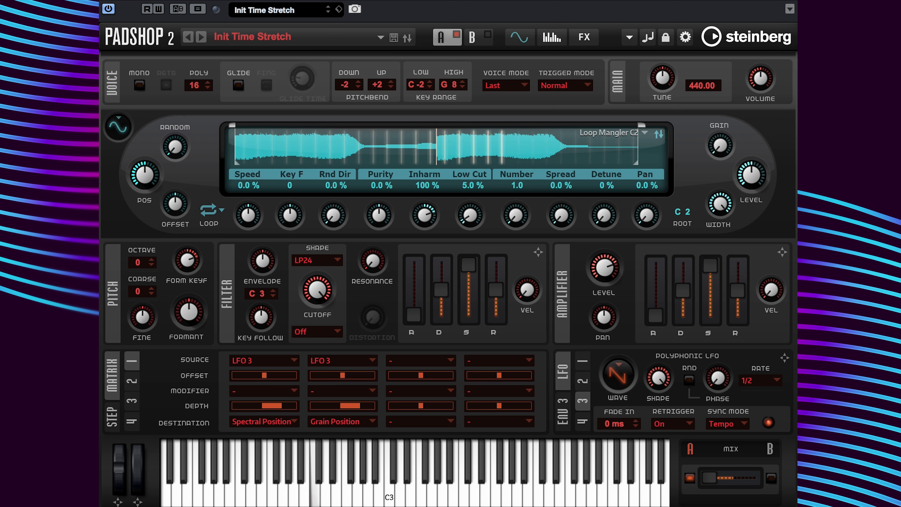
click(777, 380)
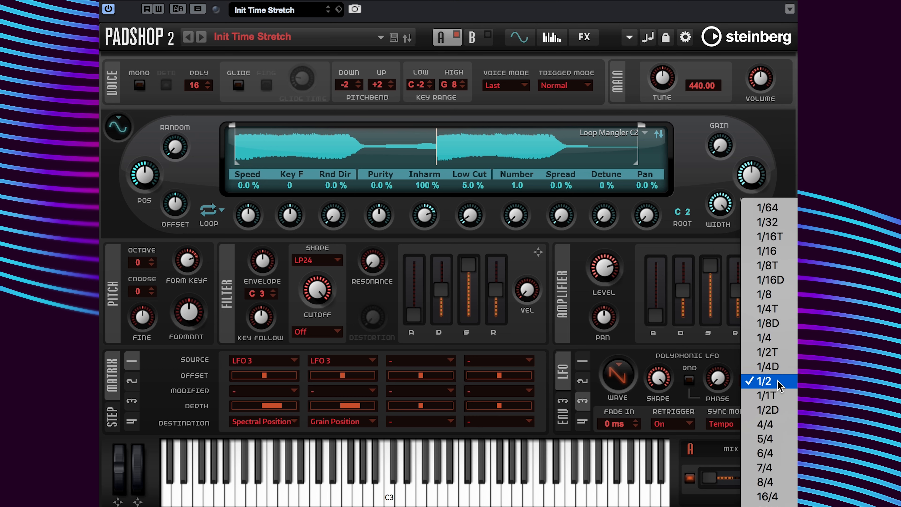
click(770, 424)
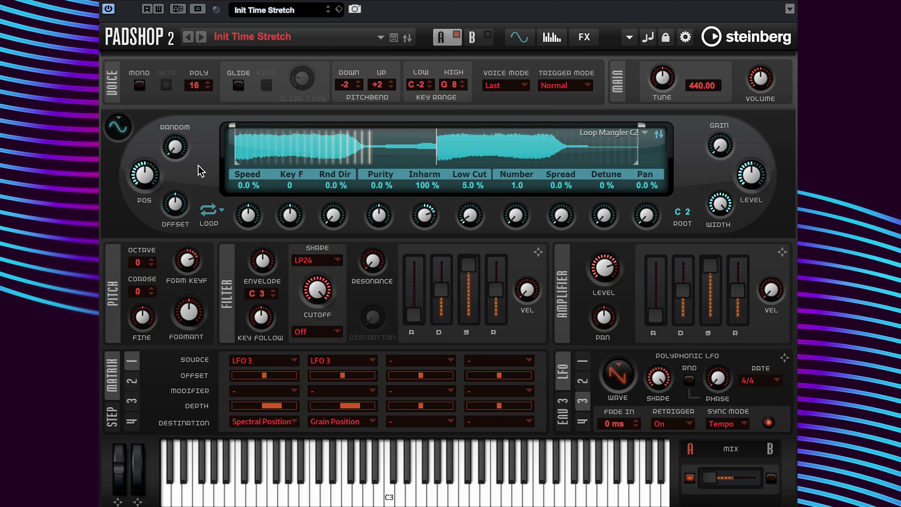
Try oscillator playback start positions of 75 % and 100 %.
double_click(144, 200)
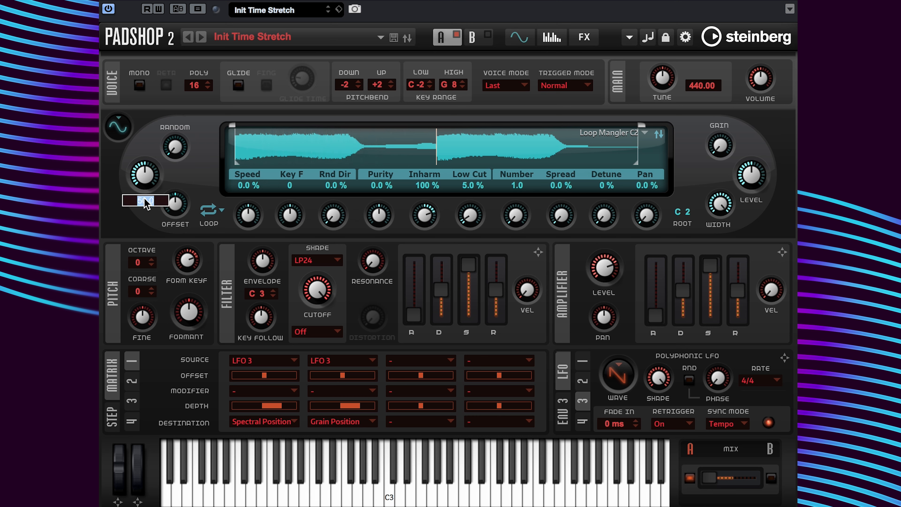
text(75)
key(Return)
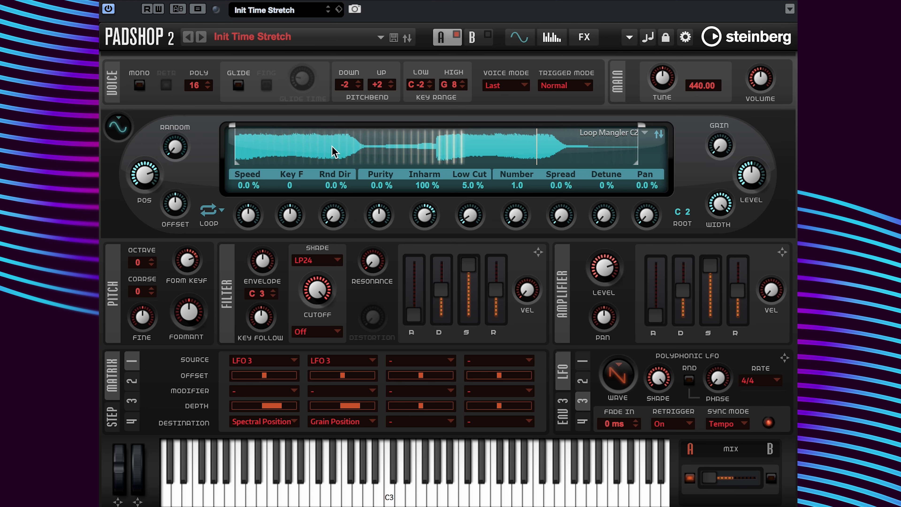
double_click(141, 201)
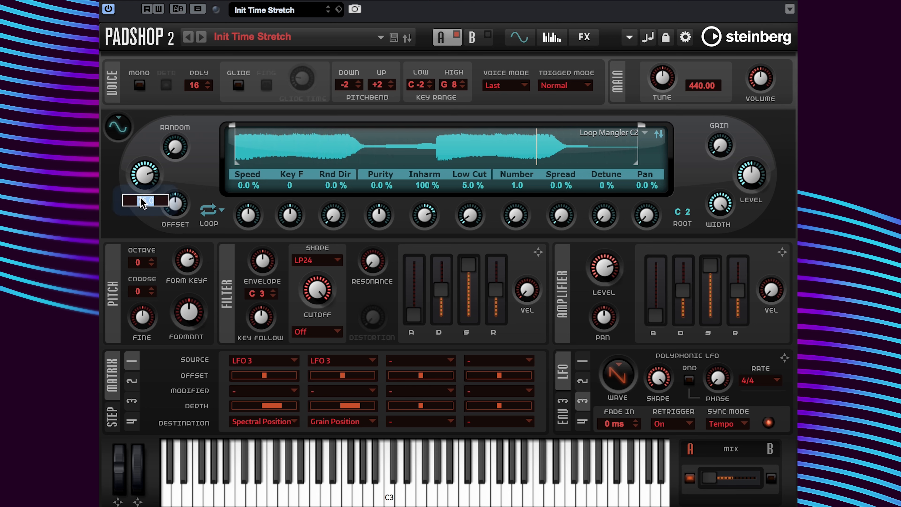
text(100)
key(Return)
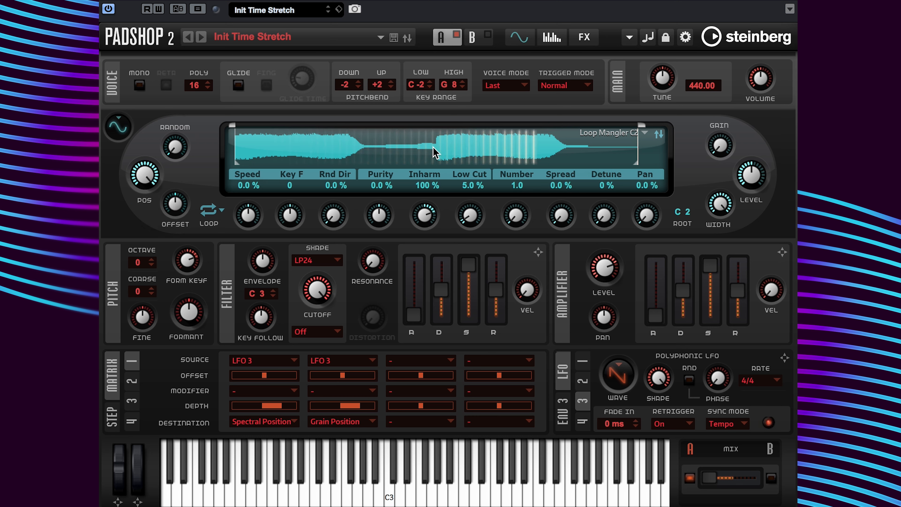
Try an oscillator playback position of 25 %, and restore the position to 50 %.
mouse_move(133, 199)
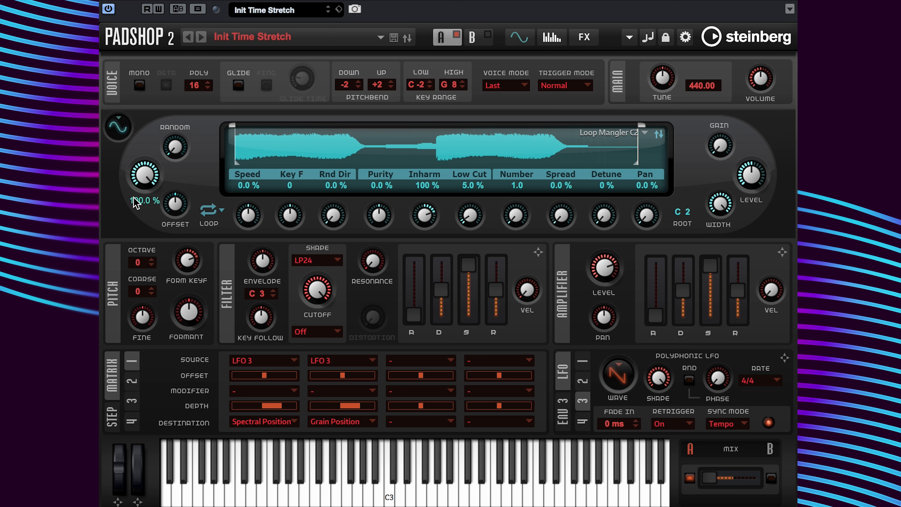
double_click(138, 201)
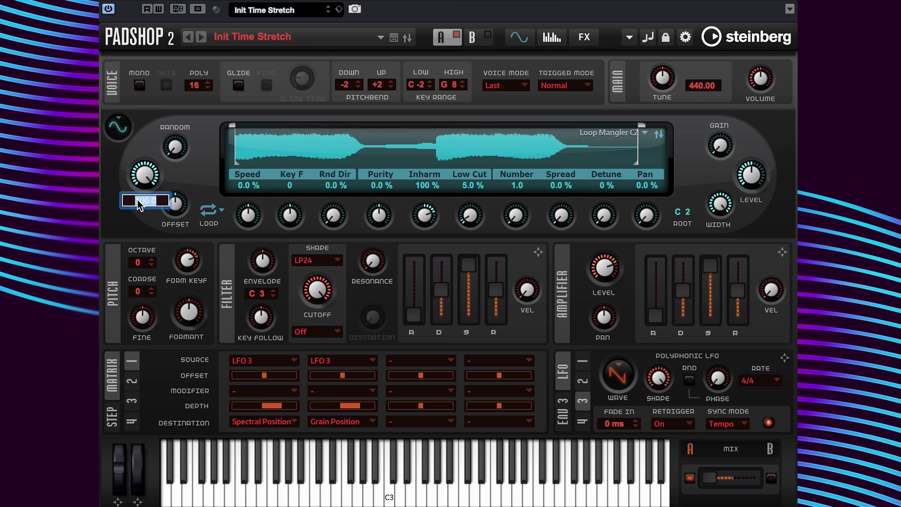
text(25)
key(Return)
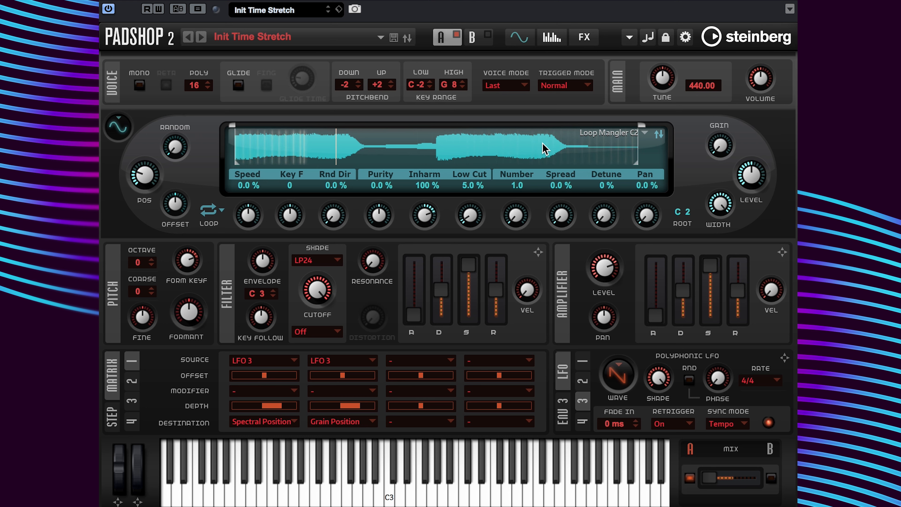
double_click(145, 201)
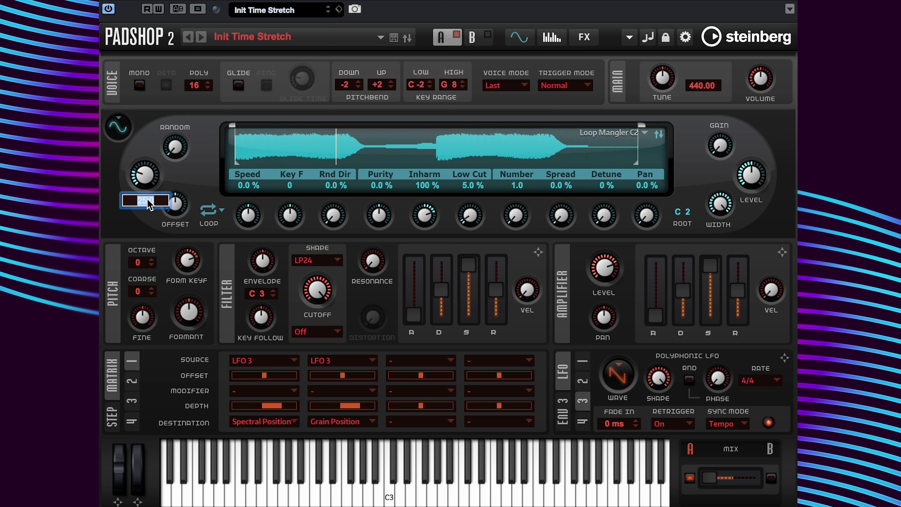
text(50)
key(Return)
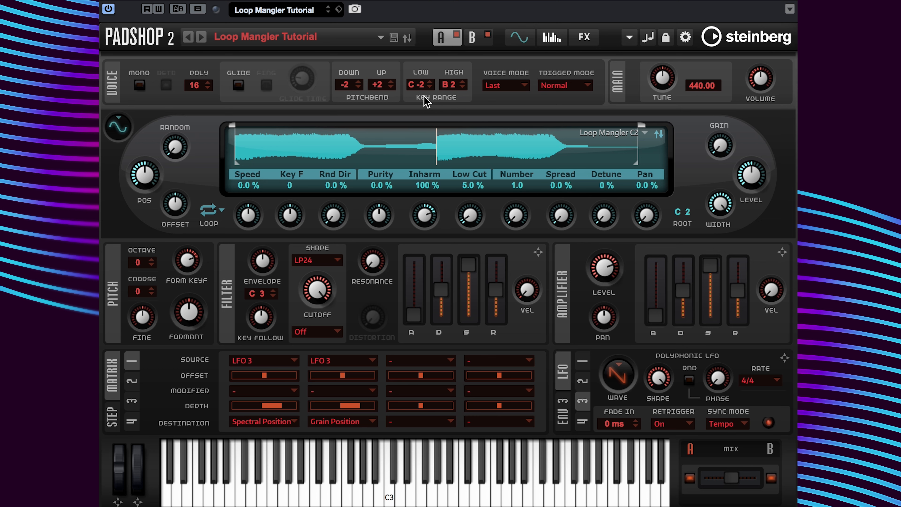
Switch off layer B of the Loop Mangler Tutorial preset.
click(488, 34)
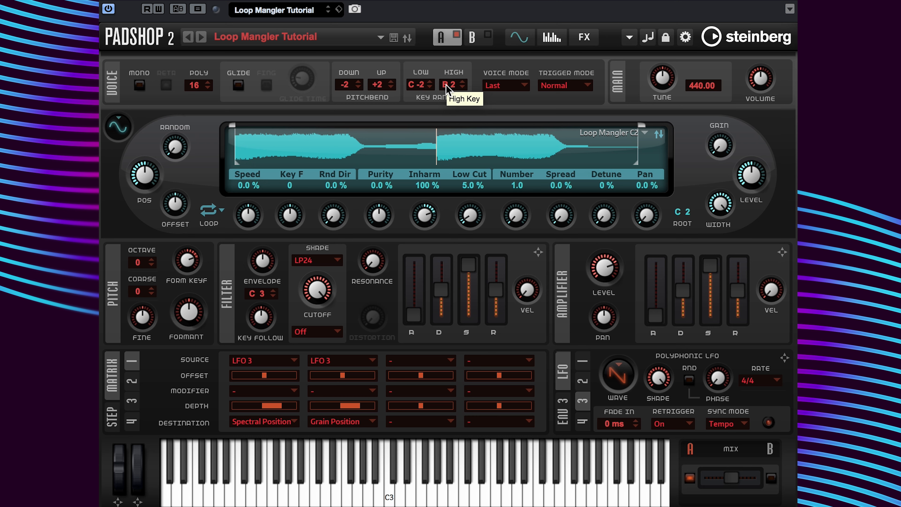
Switch layer B back on, audition it without layer A, and reactivate layer A with its settings shown.
click(488, 34)
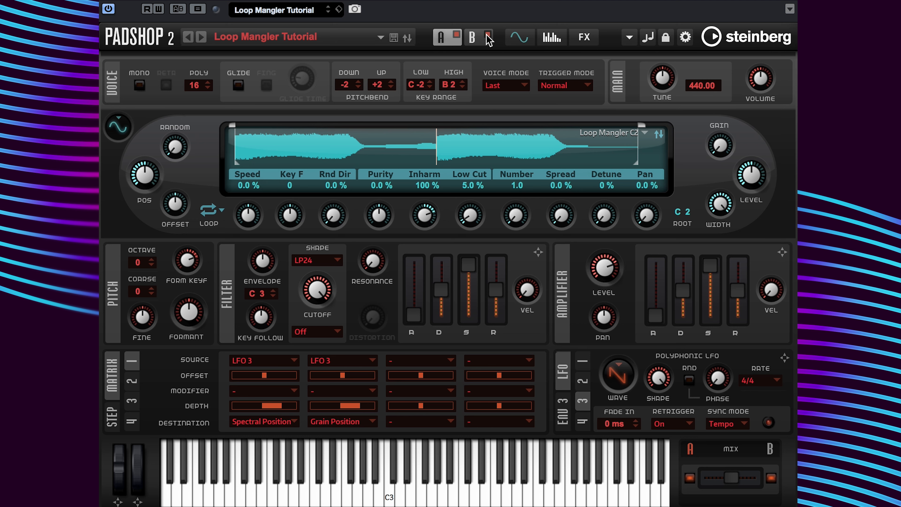
click(471, 37)
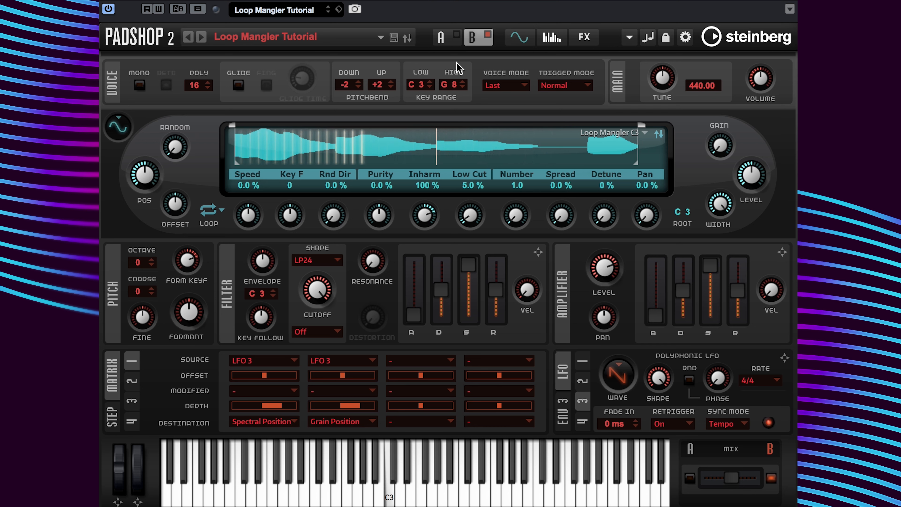
click(457, 34)
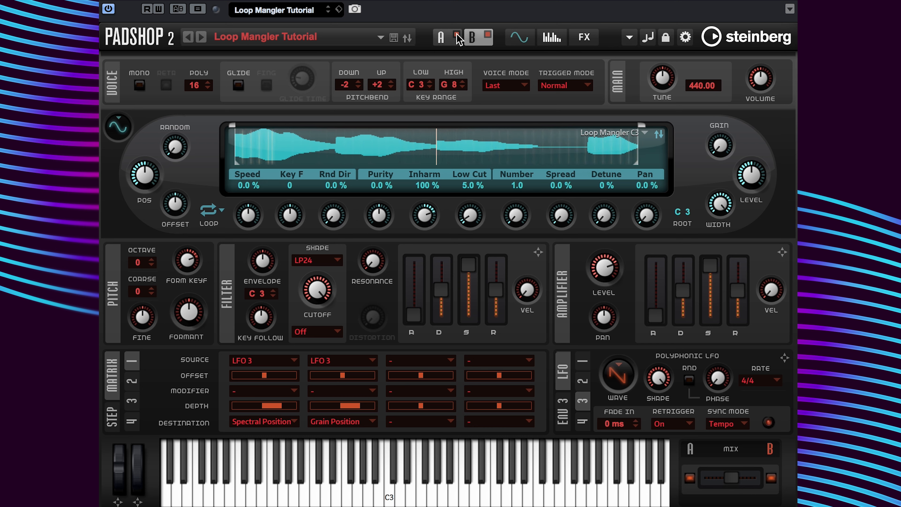
click(444, 35)
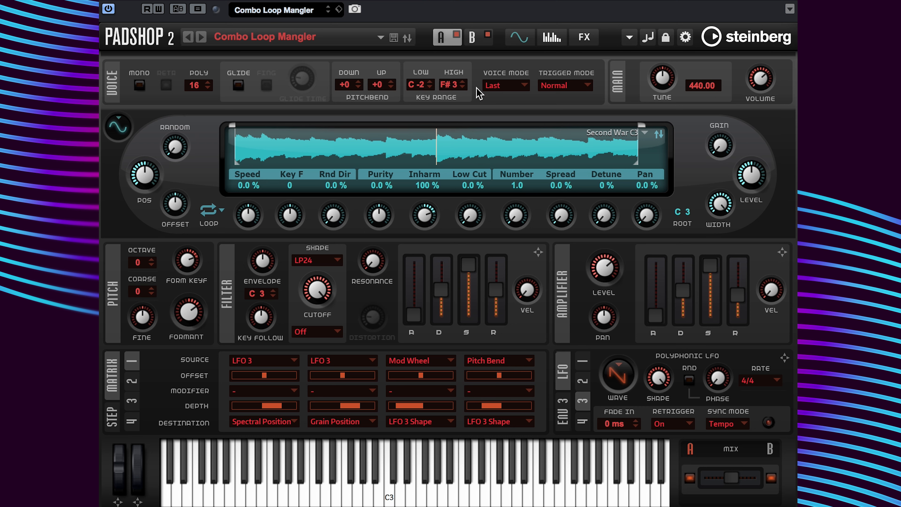
Examine modulation matrix pages 1 and 2 of layer B in the Combo Loop Mangler preset, and return to layer A.
click(472, 37)
click(131, 381)
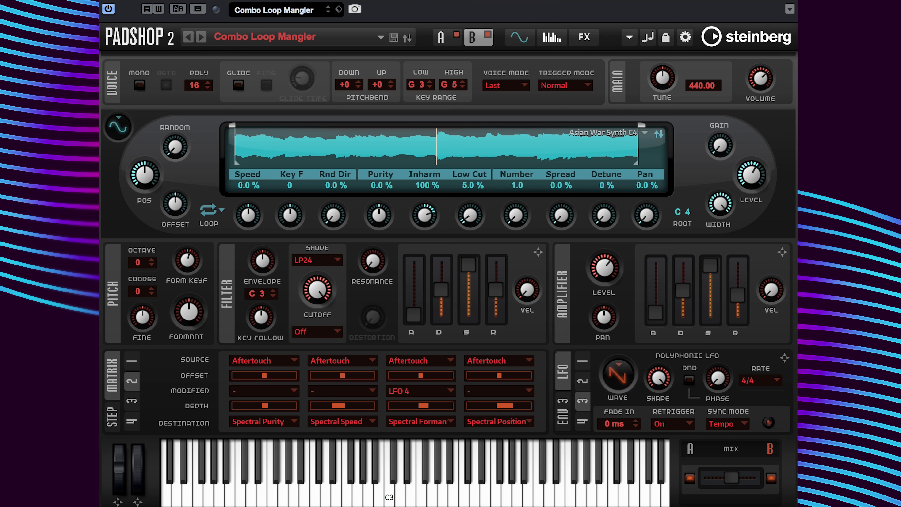
click(131, 362)
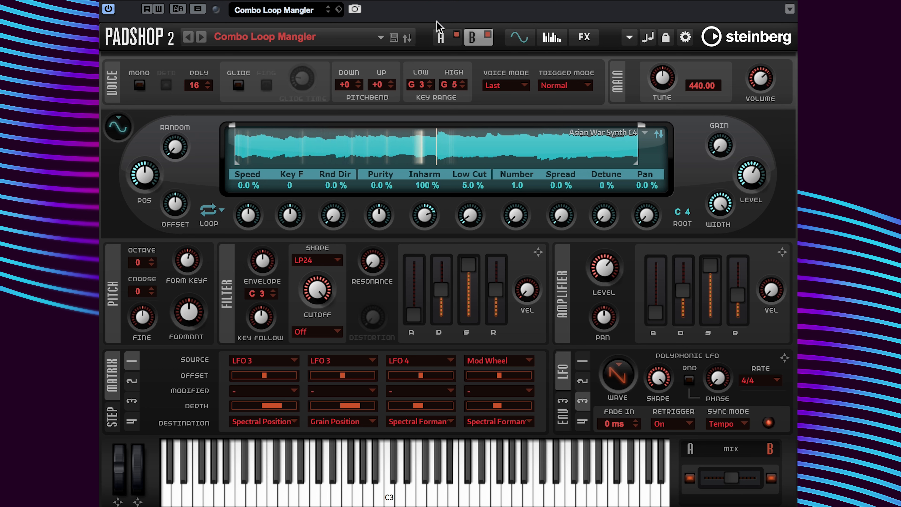
click(440, 37)
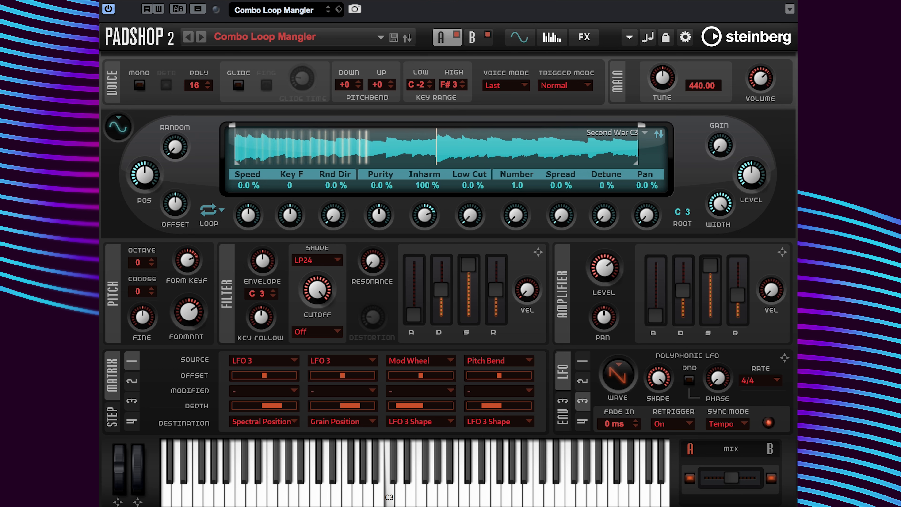